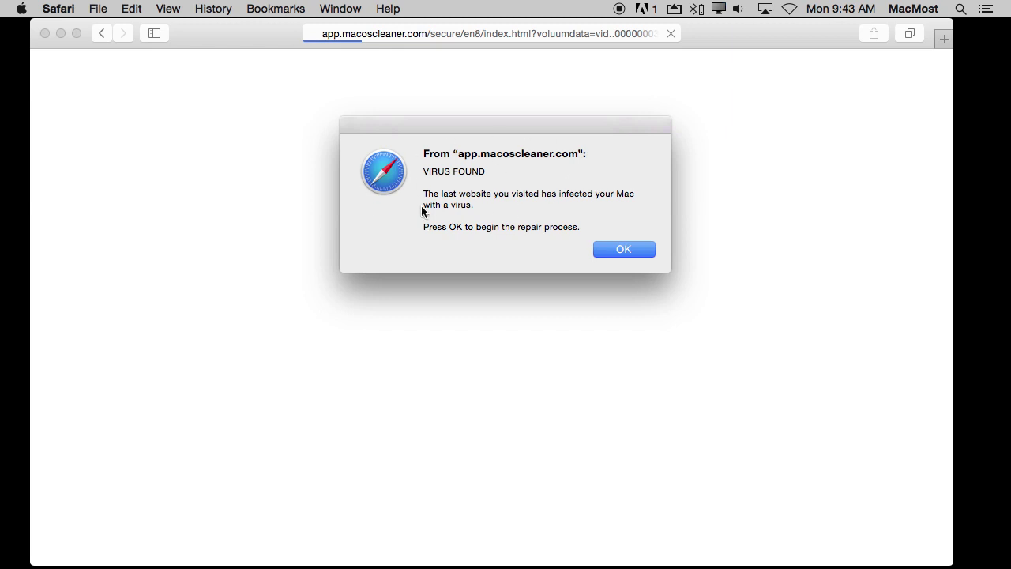
Step: Try to dismiss the fake VIRUS FOUND alert and quit Safari from its menu
left_click(622, 251)
left_click(59, 9)
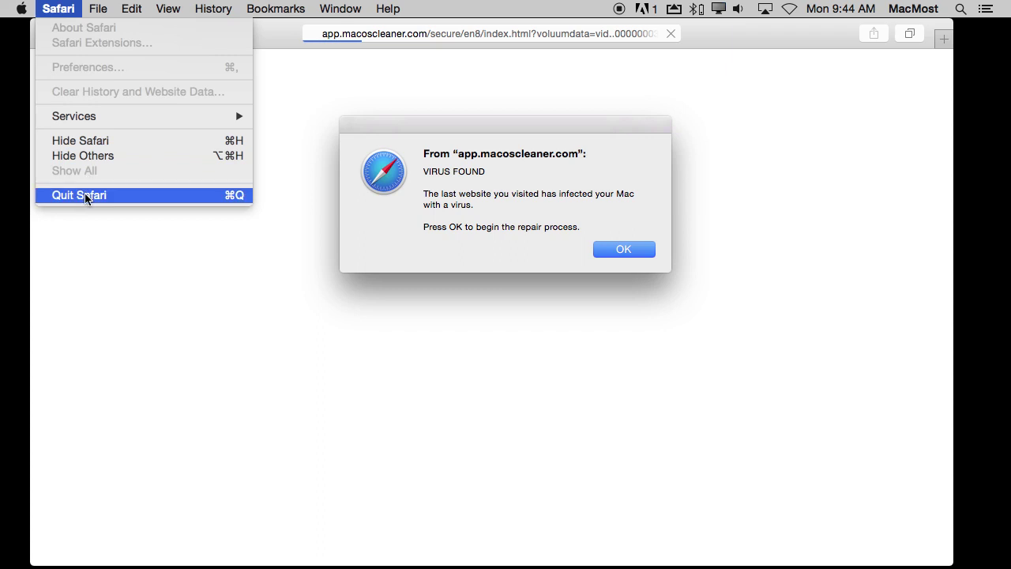
left_click(277, 90)
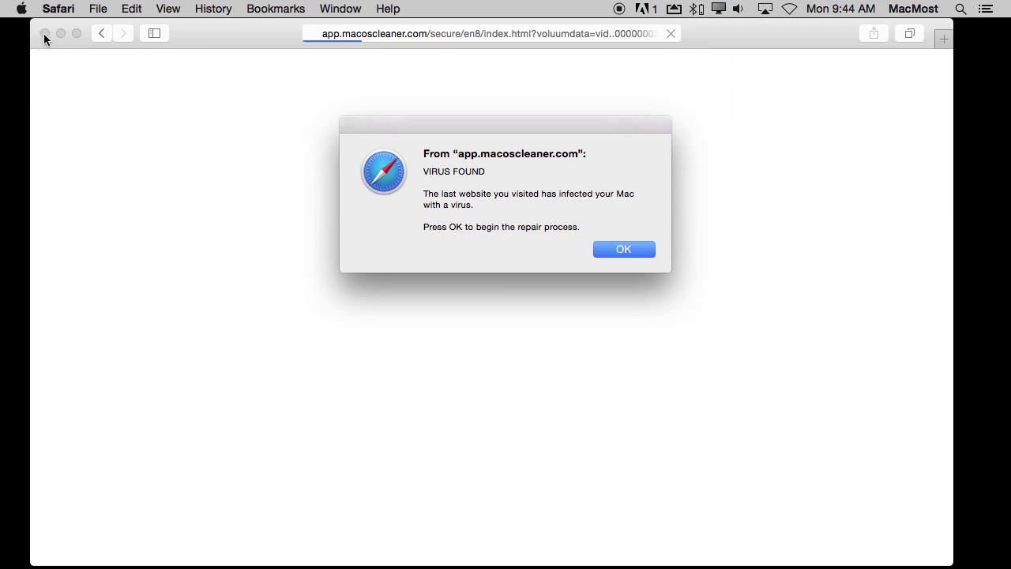
left_click(59, 9)
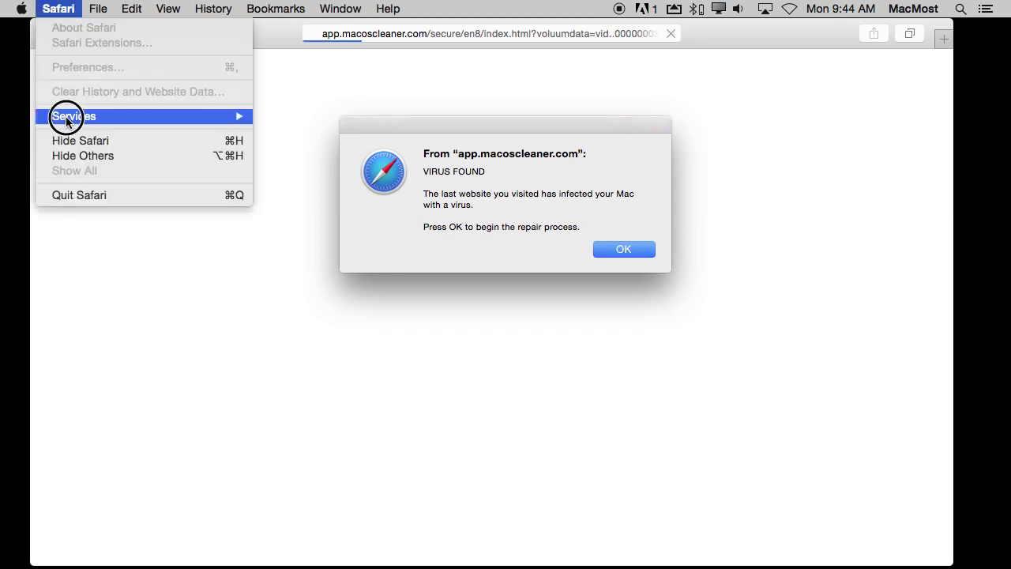
left_click(78, 195)
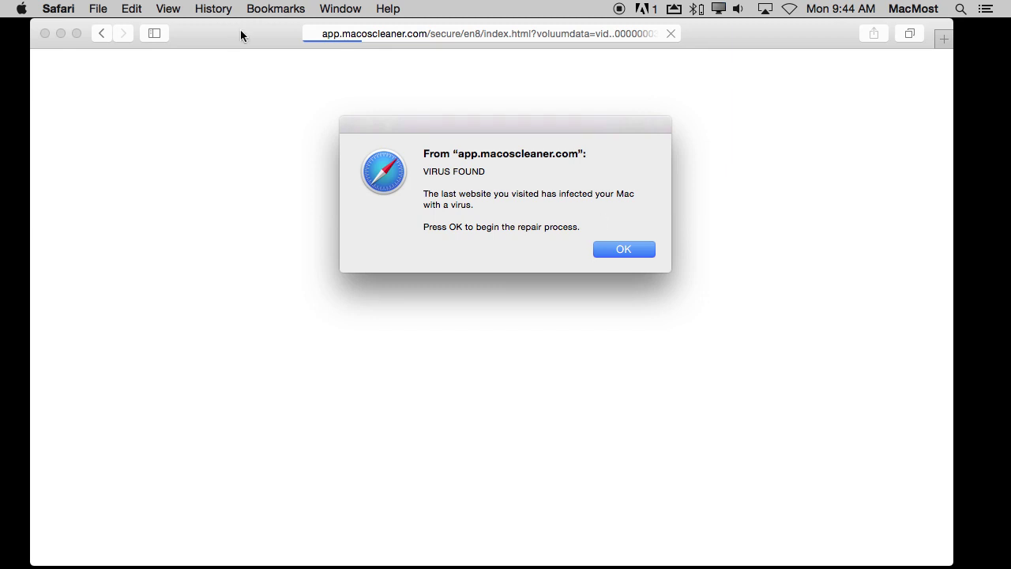
Step: Retry Safari > Quit Safari several times while the alert keeps blocking it
left_click(66, 7)
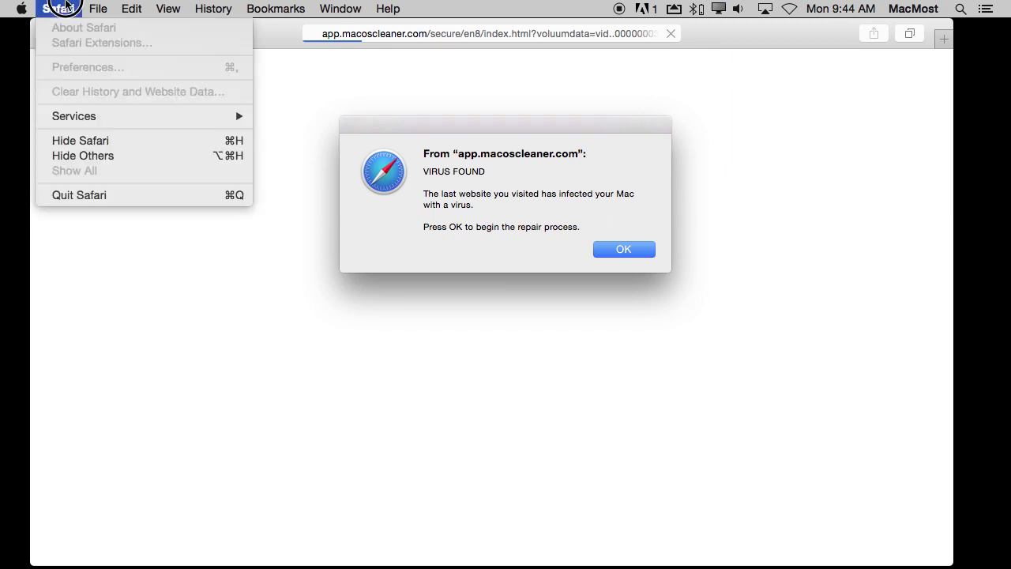
left_click(66, 7)
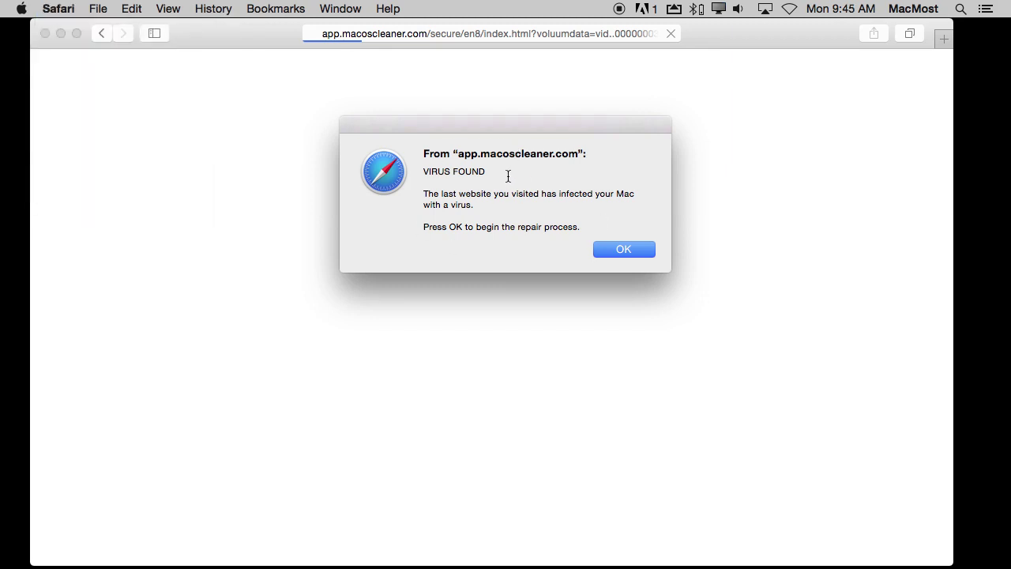
left_click(67, 7)
left_click(90, 169)
left_click(62, 5)
Step: Force quit Safari from the Command-Option-Escape list of running apps
key("super+alt+Escape")
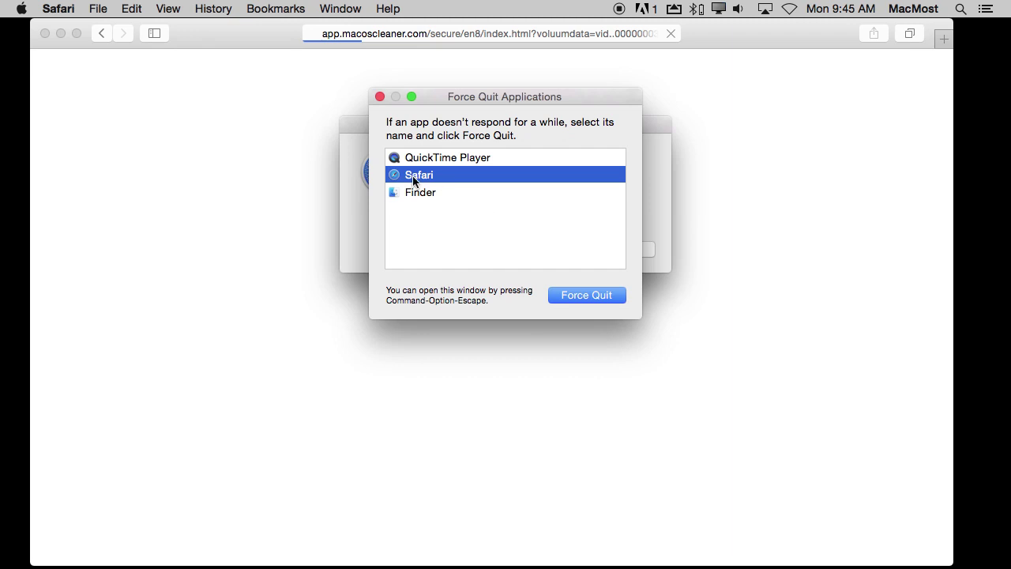
left_click(380, 96)
left_click(66, 8)
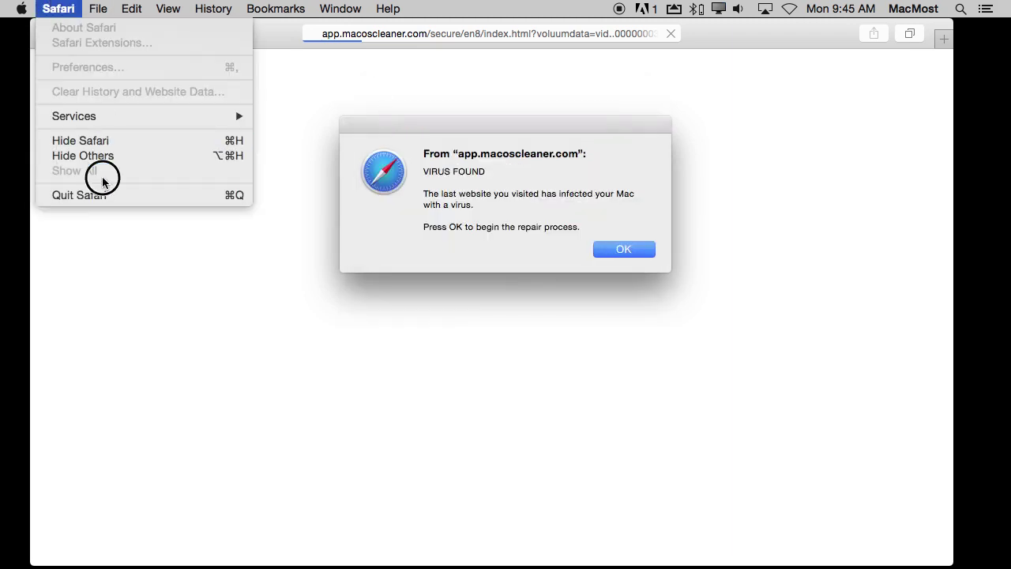
left_click(103, 197)
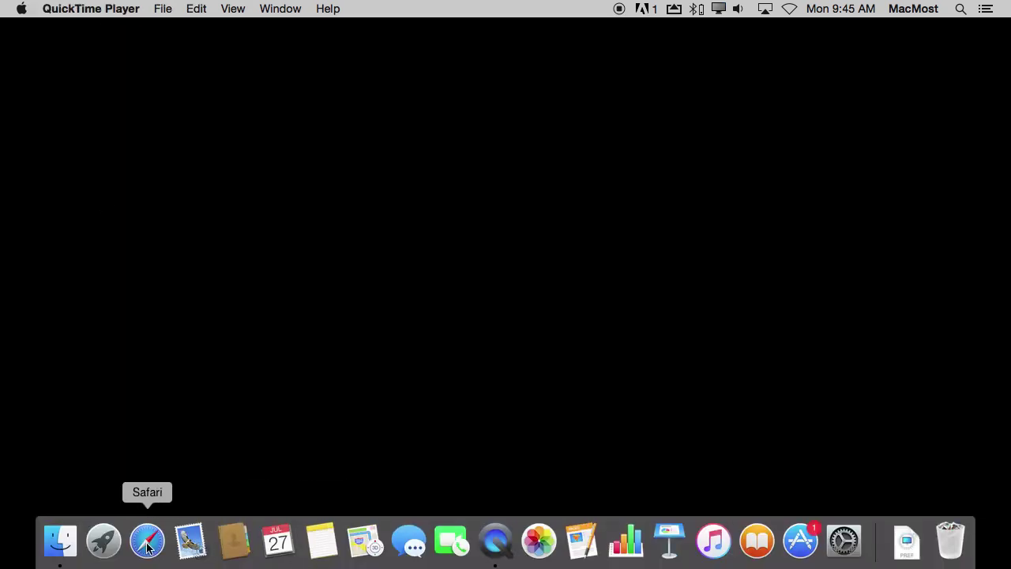
Step: Relaunch Safari from the Dock and open its recent-history list
left_click(147, 542)
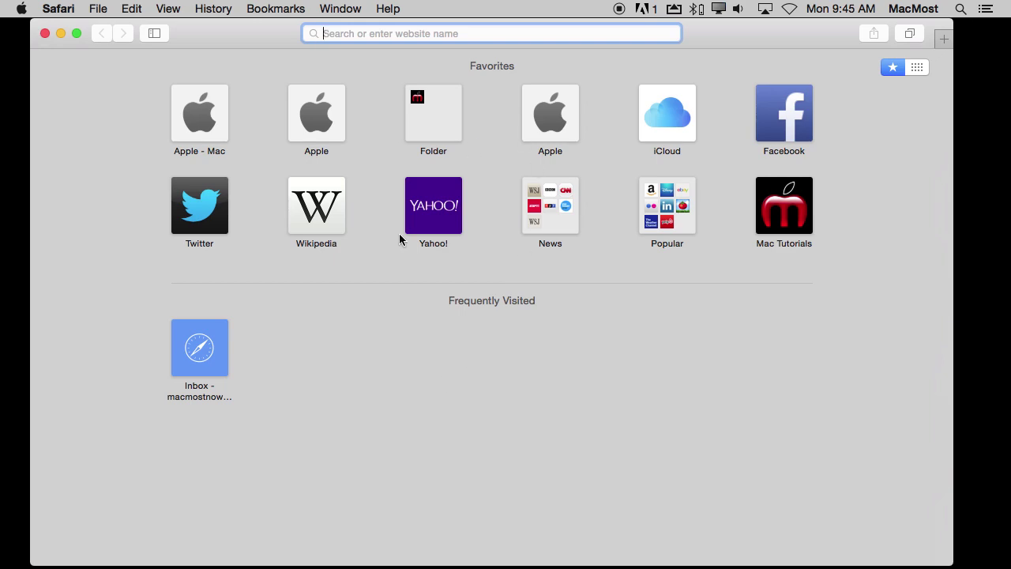
left_click(213, 9)
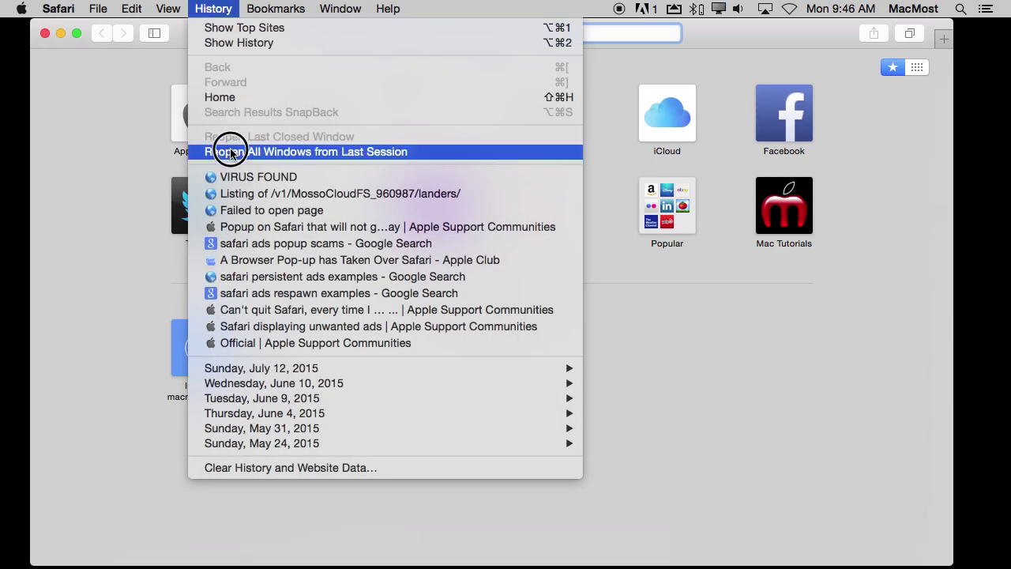
Step: Select an entry from Safari's recent-history list to reopen that page
left_click(230, 187)
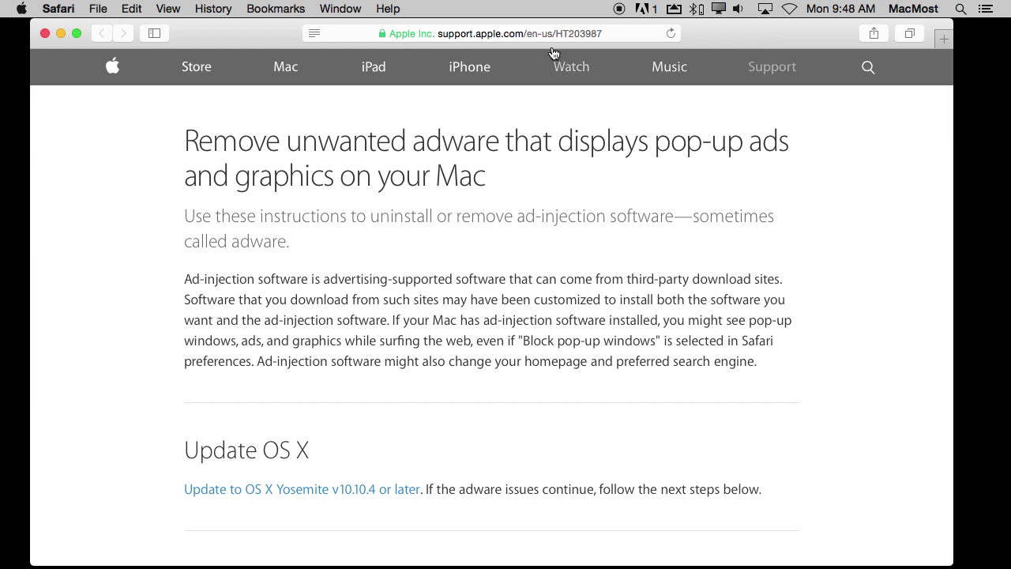
left_click(575, 33)
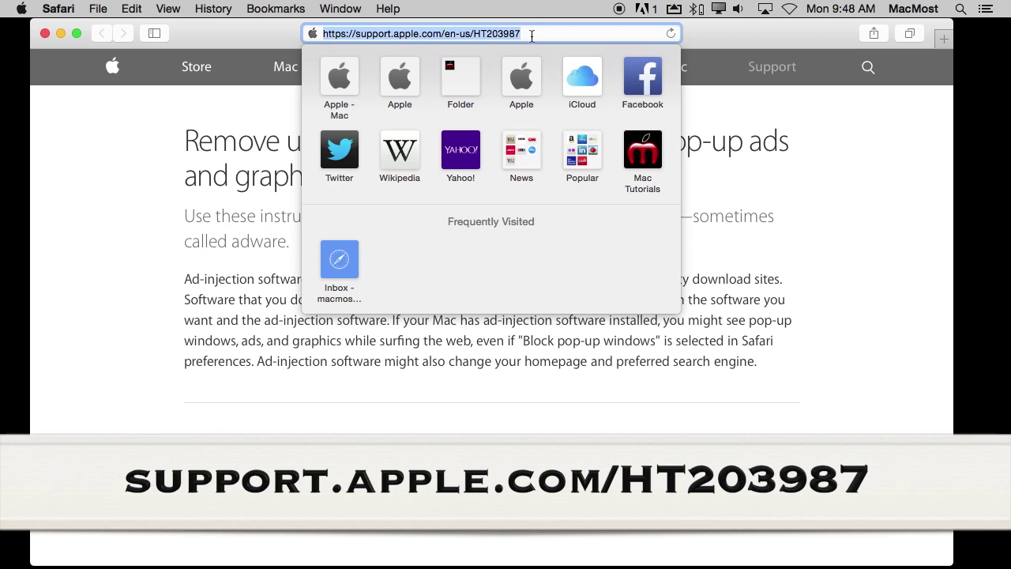
left_click(107, 254)
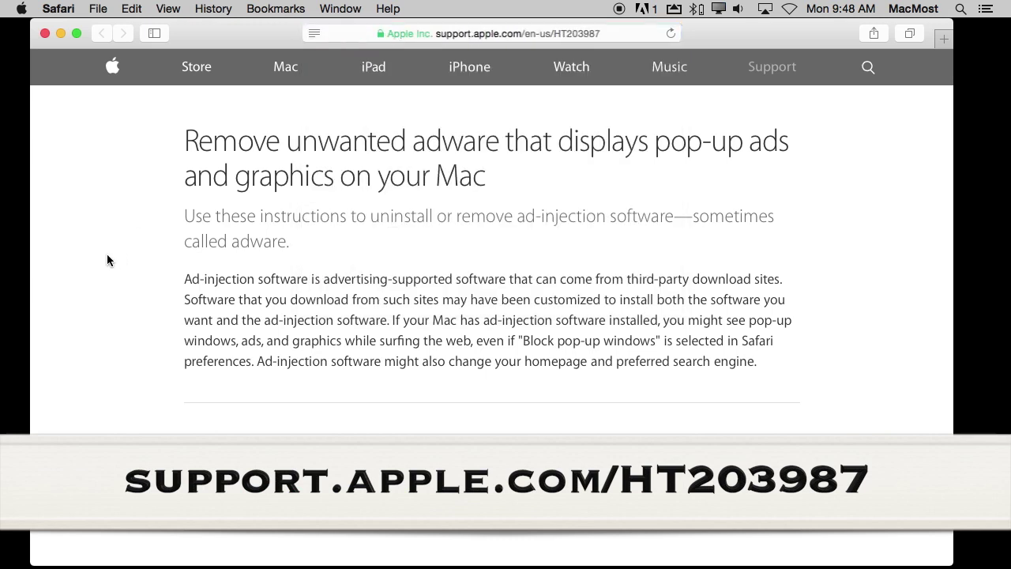
scroll(184, 355, "down", 5)
scroll(184, 355, "down", 4)
scroll(184, 354, "down", 4)
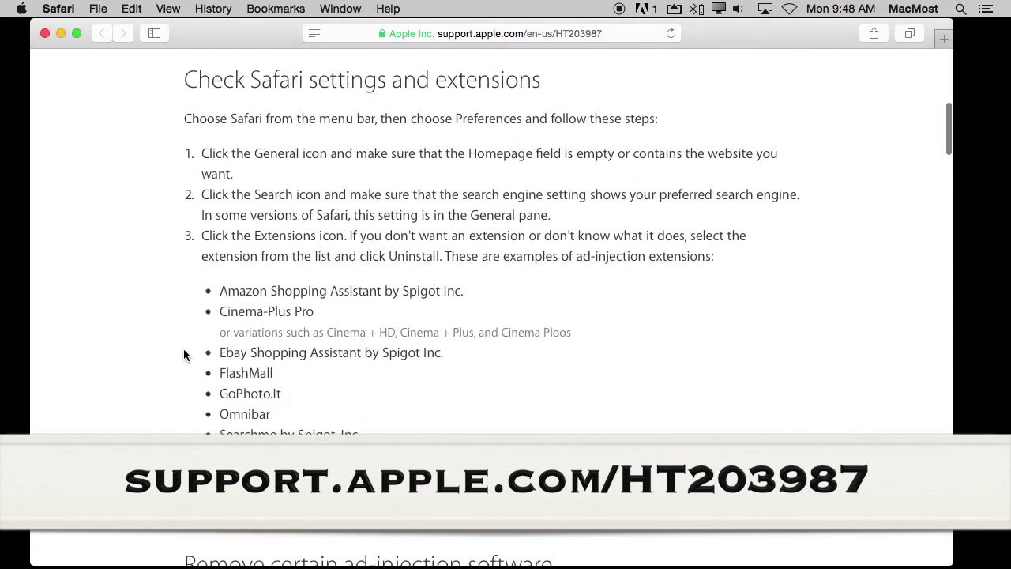
scroll(184, 352, "down", 1)
scroll(183, 352, "down", 4)
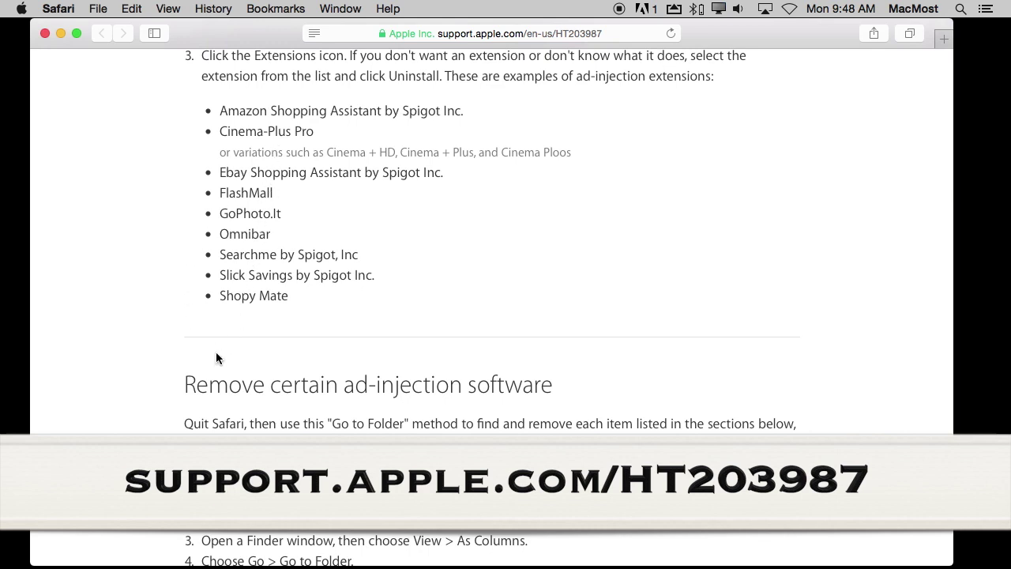
scroll(246, 424, "up", 2)
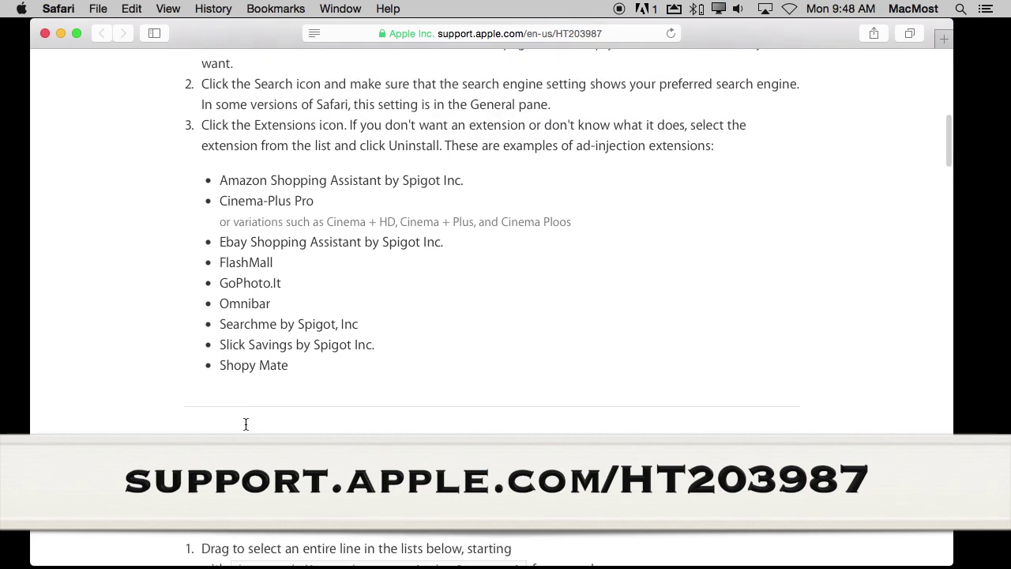
scroll(245, 425, "up", 10)
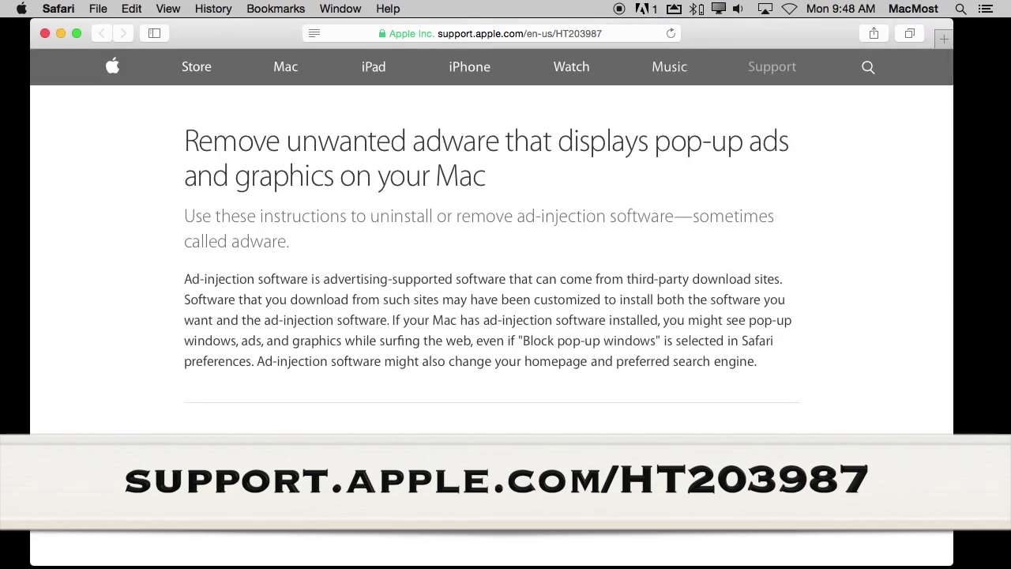
scroll(472, 276, "down", 1)
scroll(472, 276, "up", 1)
scroll(389, 371, "down", 1)
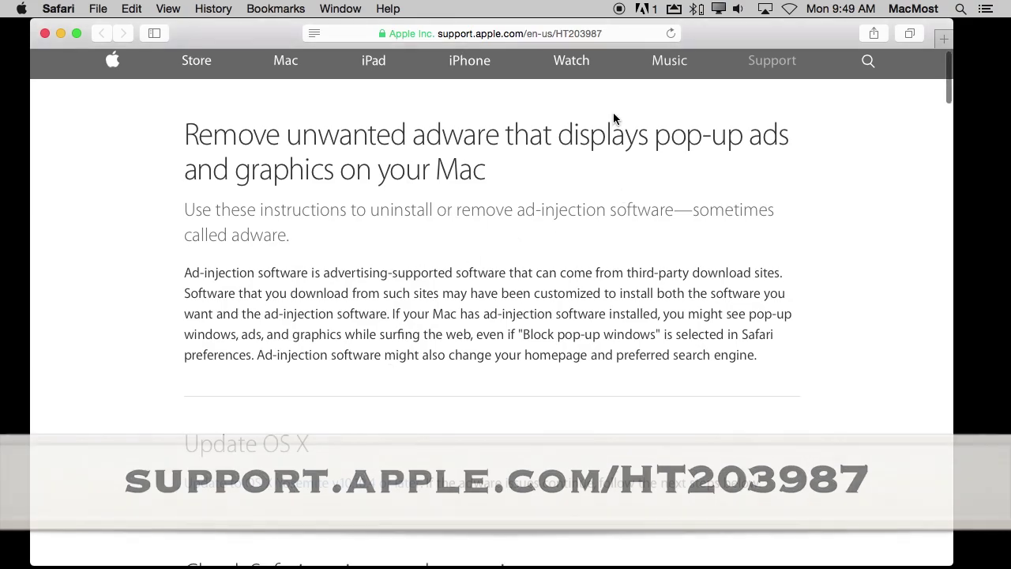